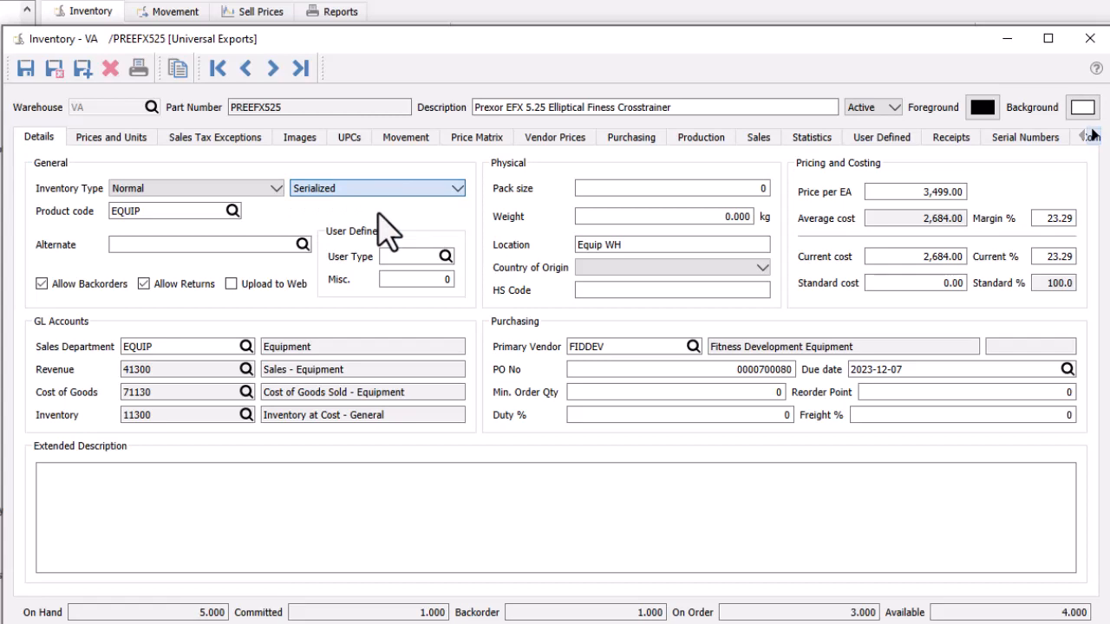
Review the serial numbers of part PREEFX525 with their transactions, including those of serial number 53639336
click(985, 143)
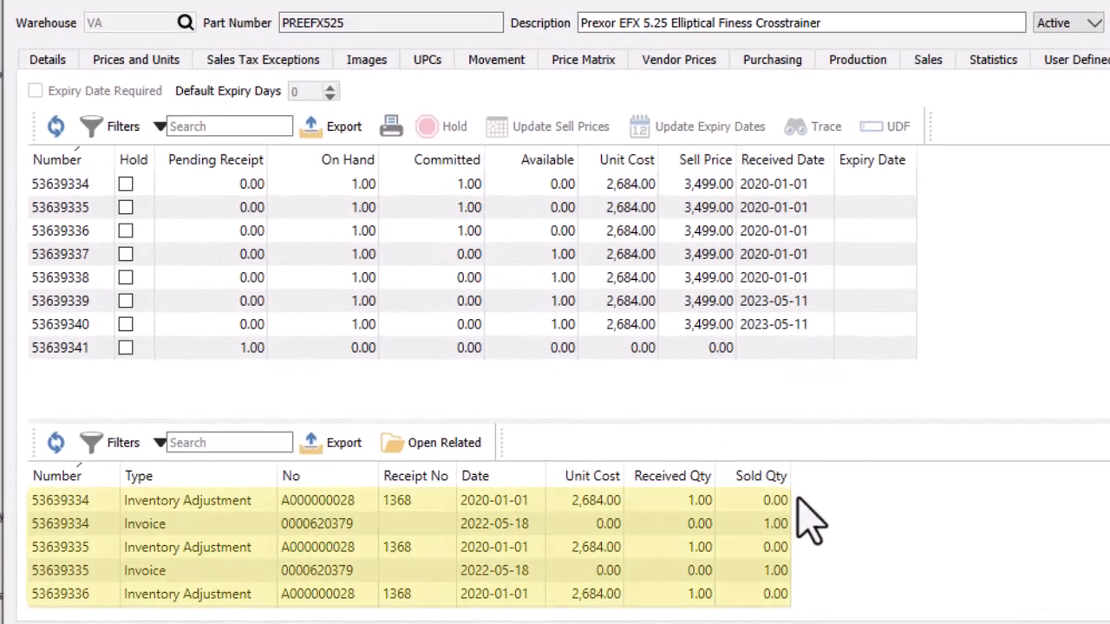
scroll(811, 520, down, 1)
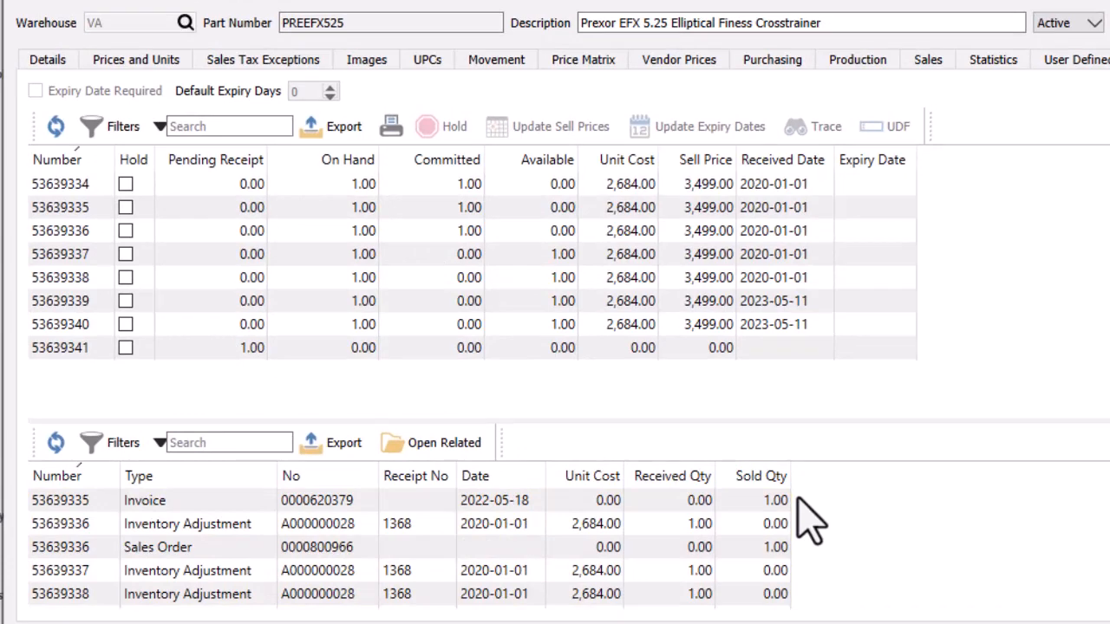
scroll(811, 521, down, 1)
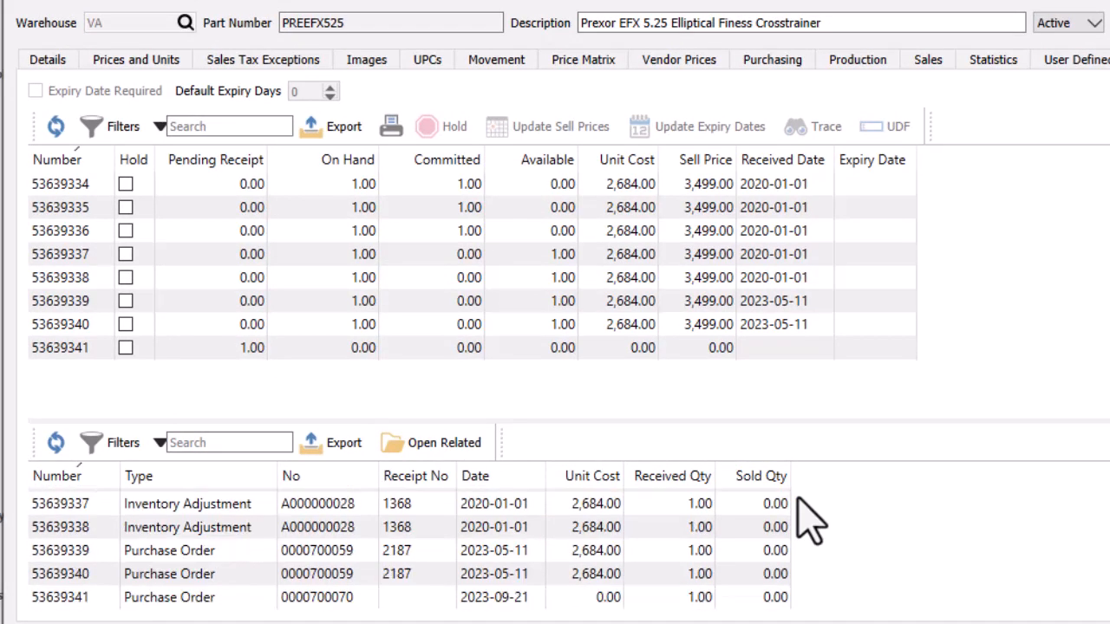
click(428, 236)
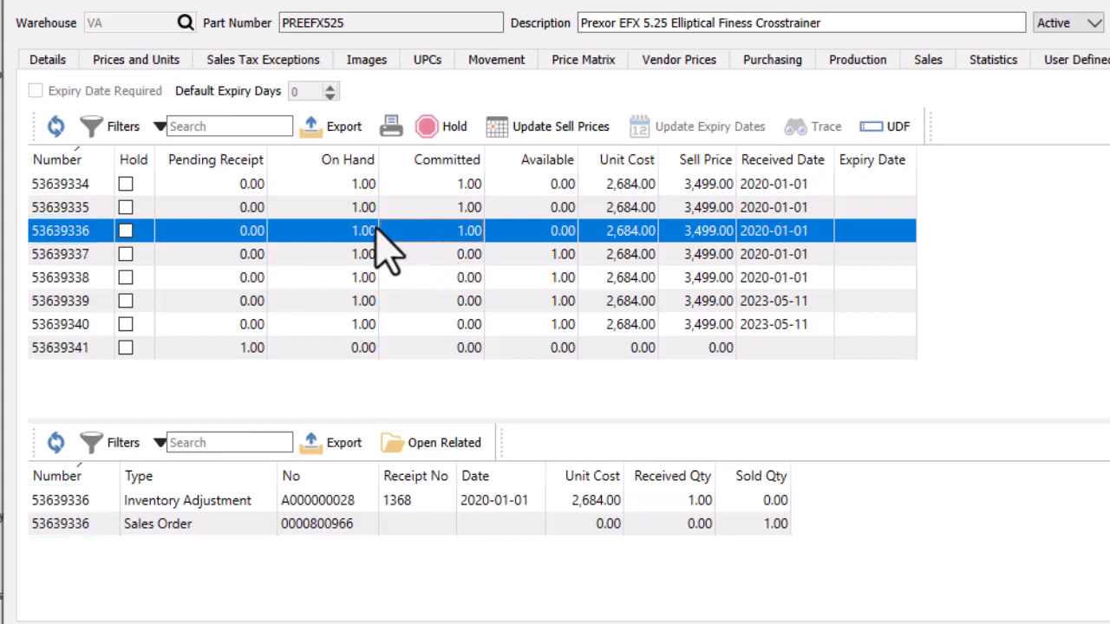
Filter the serial numbers with the saved Available filter and update the sell price of all filtered serials to 3,700
click(159, 128)
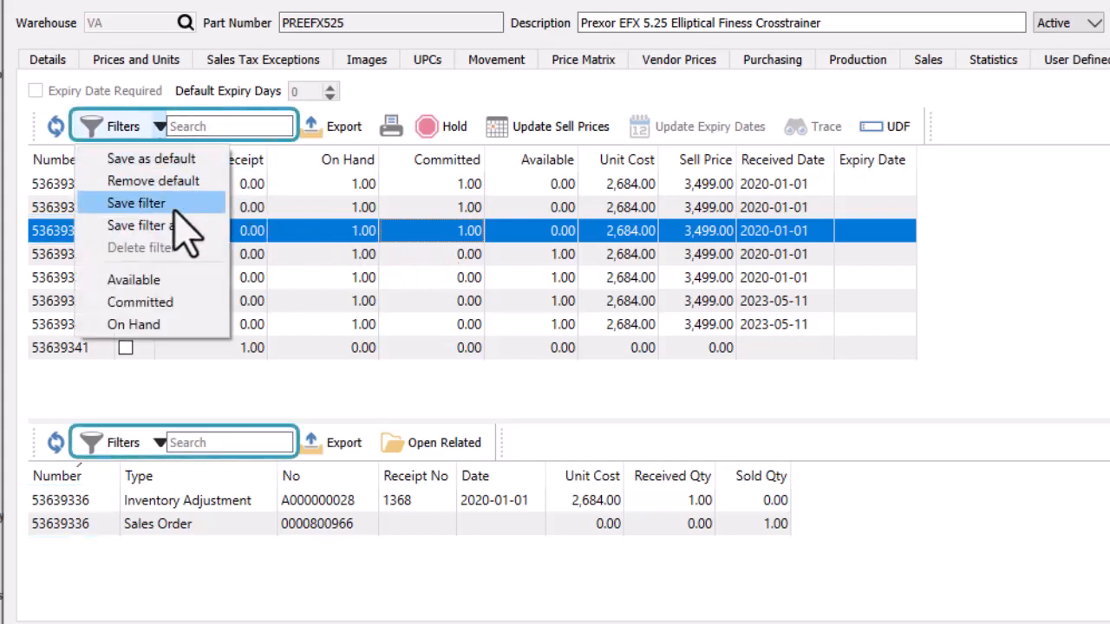
click(189, 279)
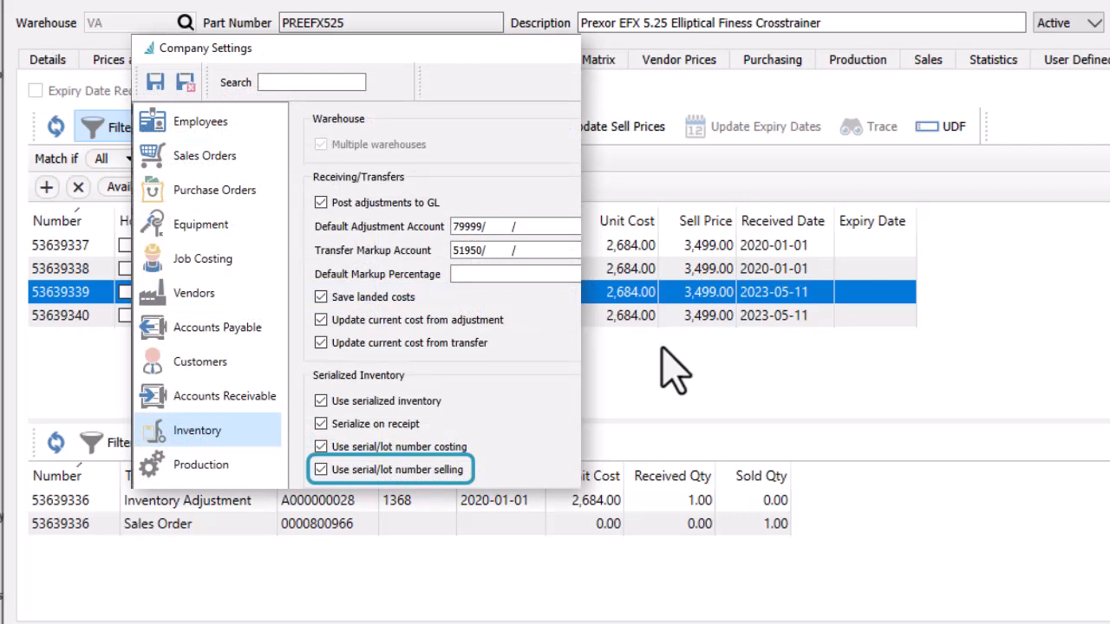
click(604, 315)
shift+click(589, 247)
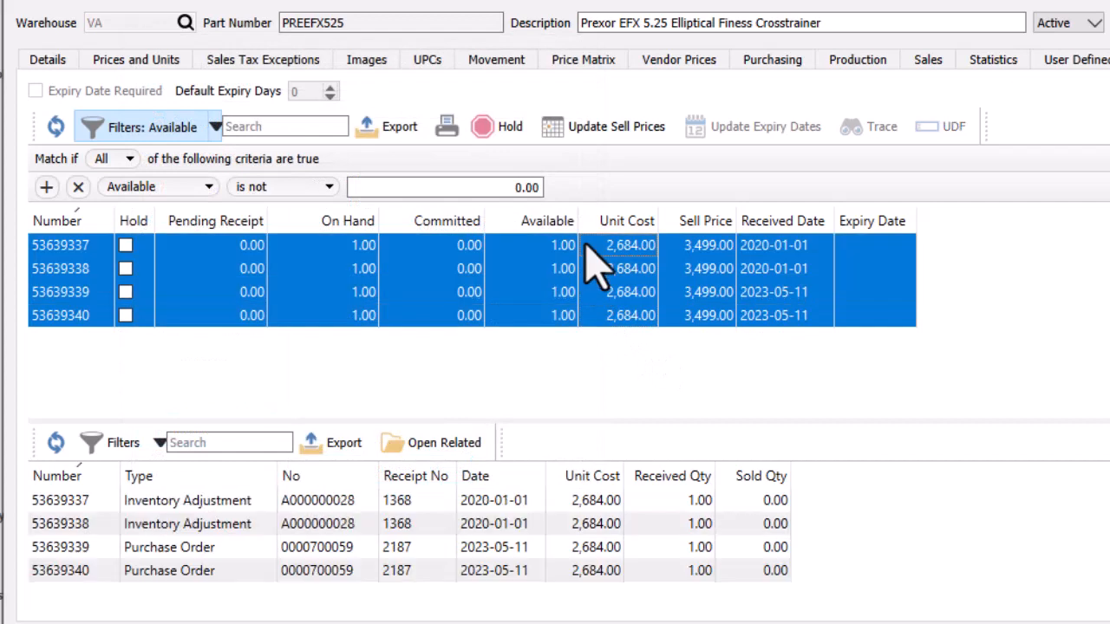
click(588, 139)
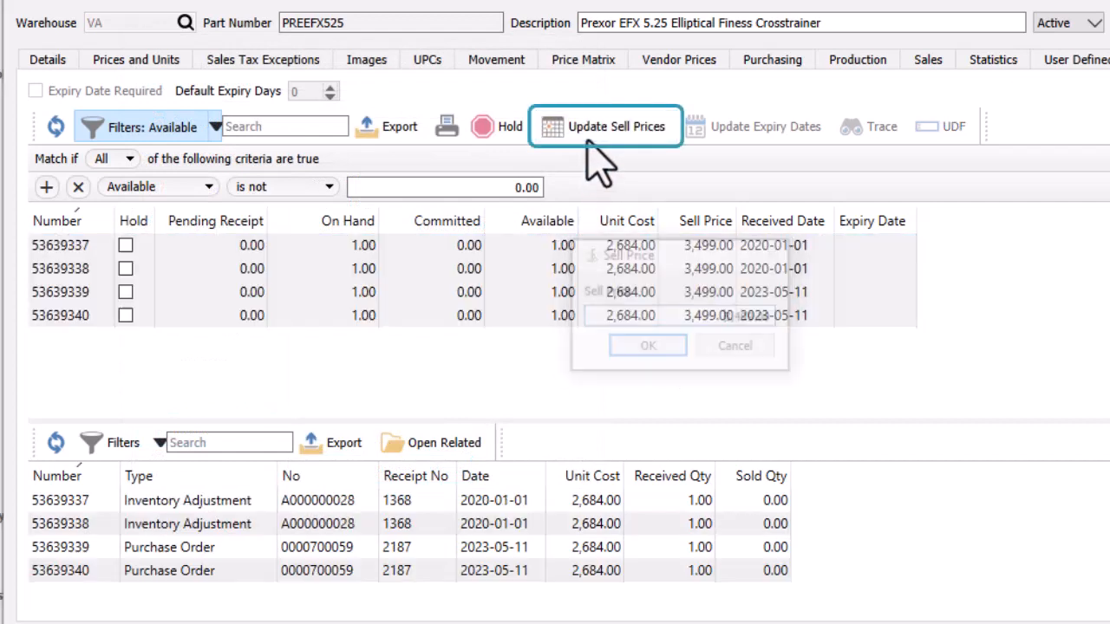
triple_click(669, 317)
key(BackSpace)
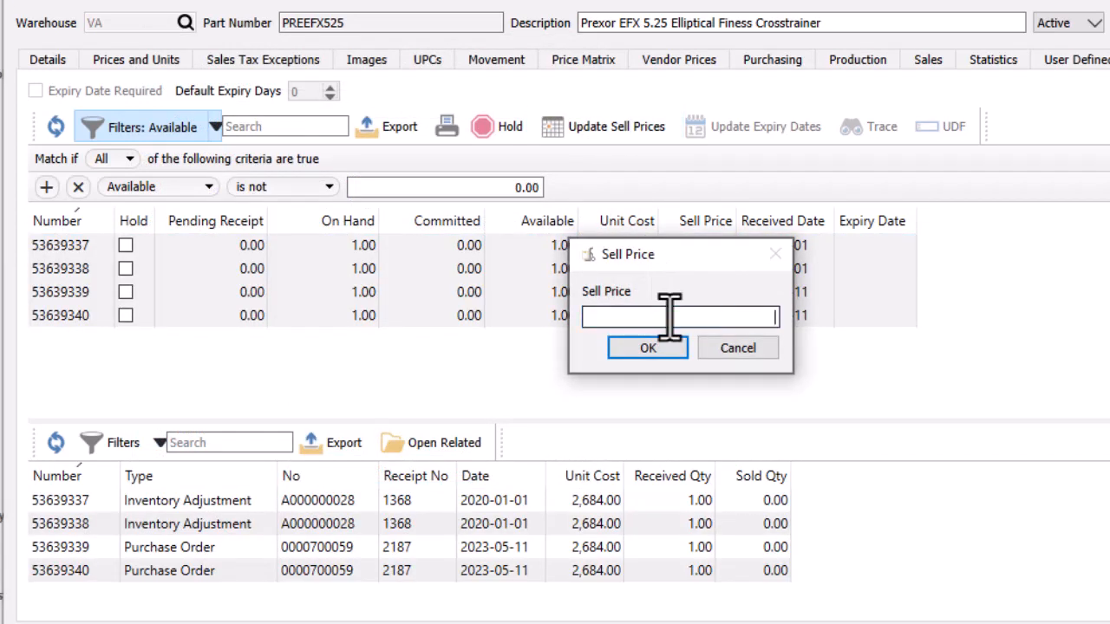
text(3,700)
click(665, 347)
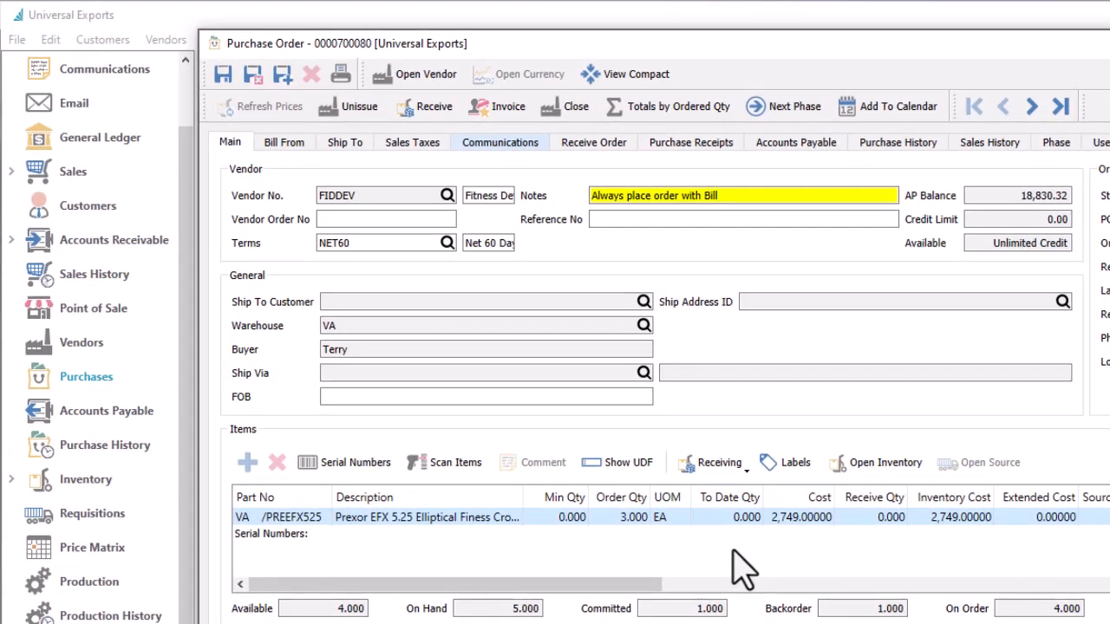
Set the receive quantity of PREEFX525 on the purchase order to 3 and auto-generate serial numbers for the received units
click(853, 520)
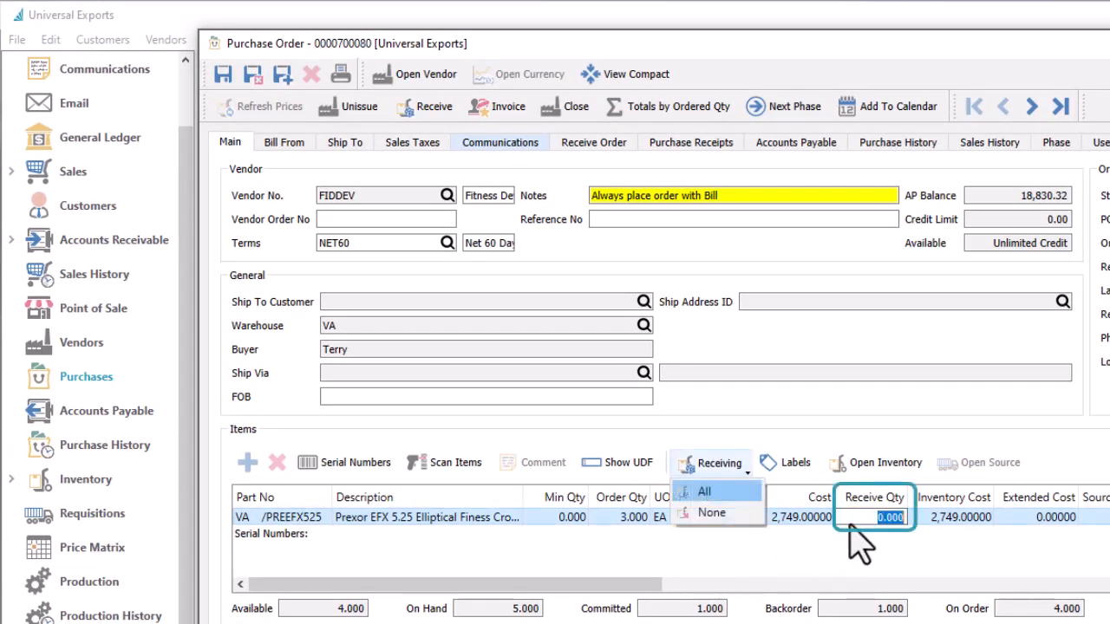
text(3)
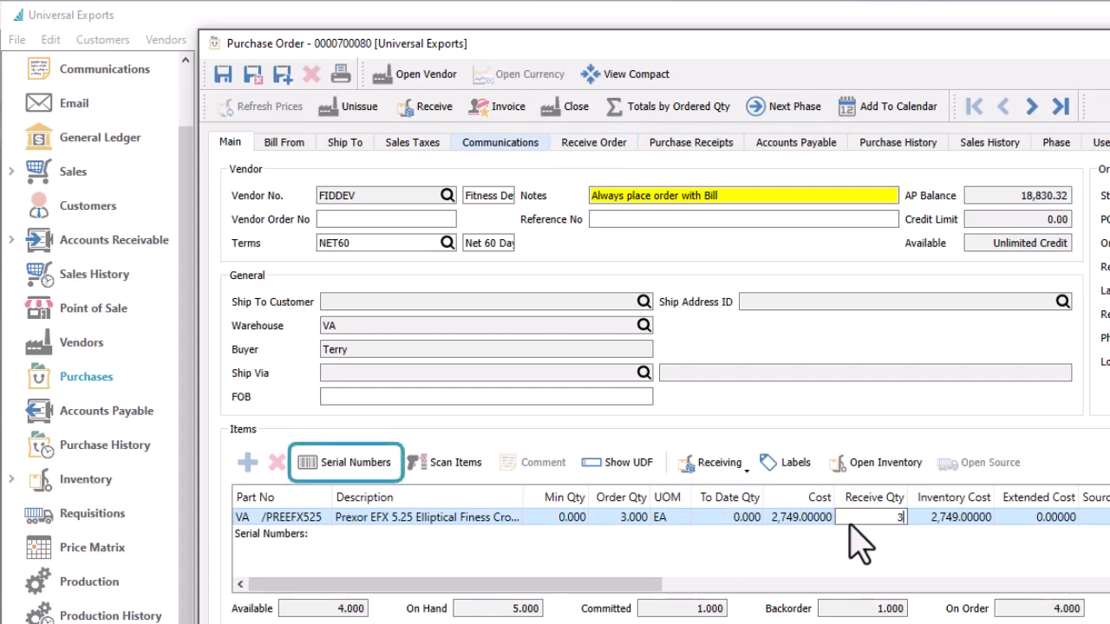
key(Return)
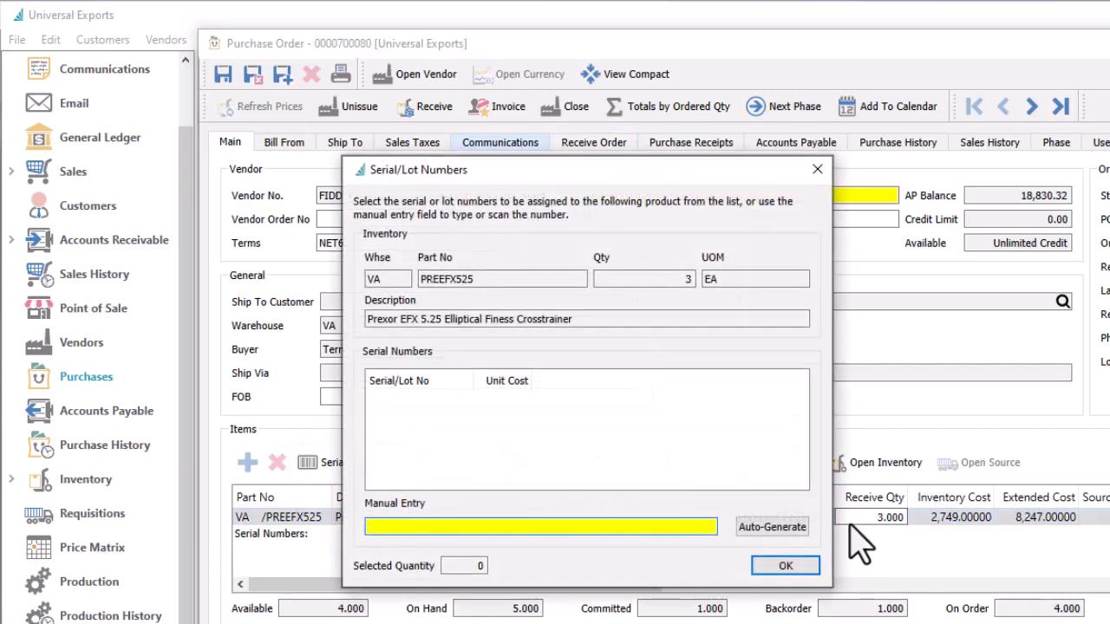
click(771, 526)
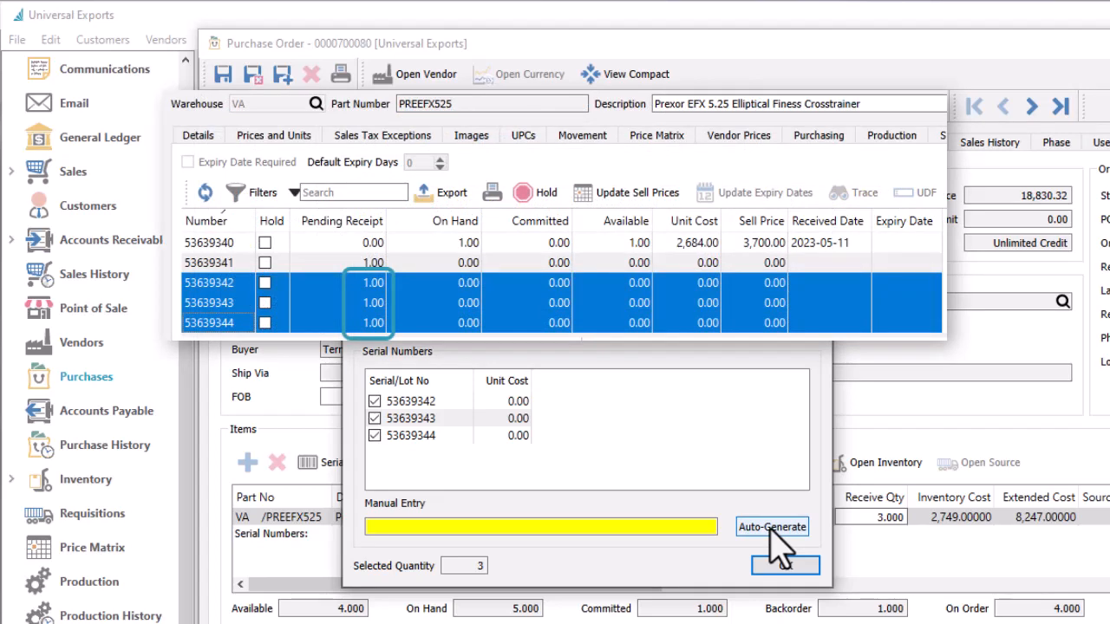
click(770, 568)
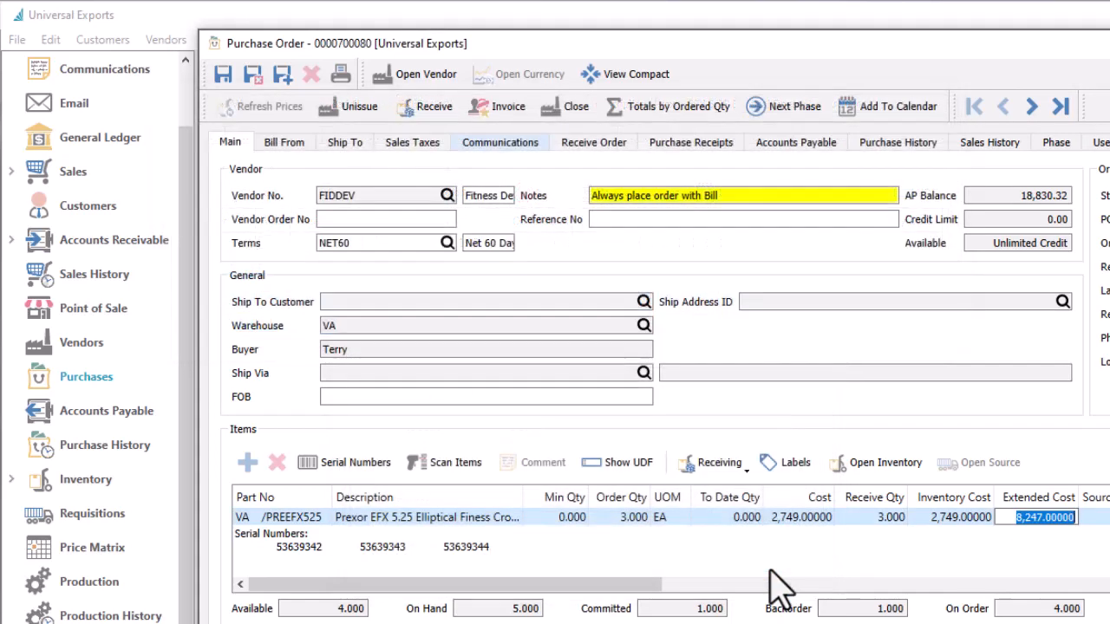
click(805, 518)
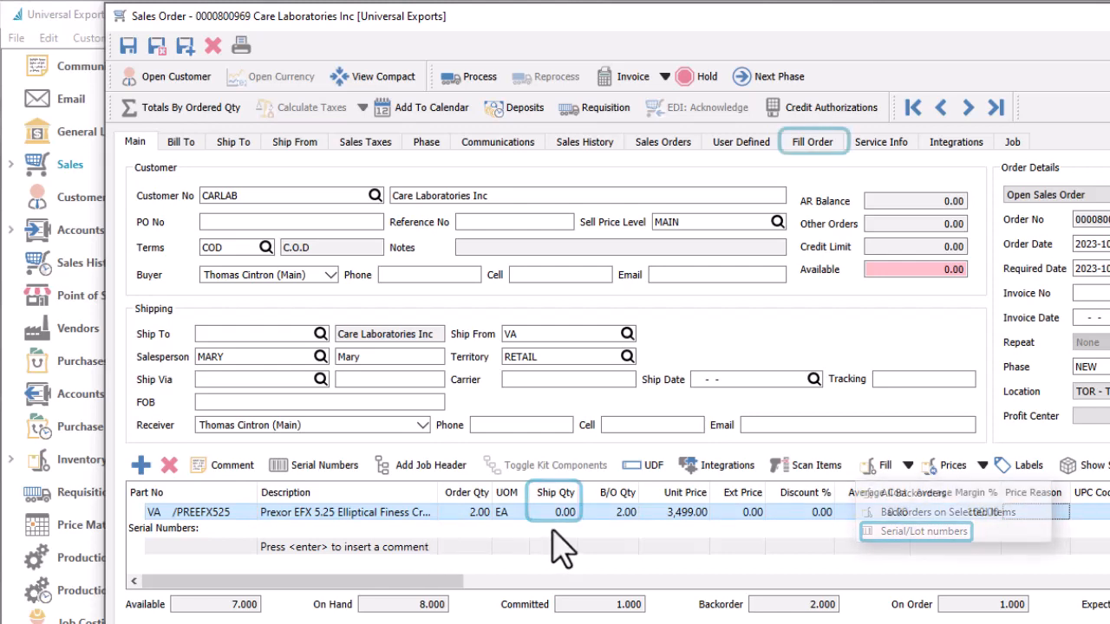
Assign serial numbers 53639344 and 53639340 to the PREEFX525 line of the sales order
click(360, 476)
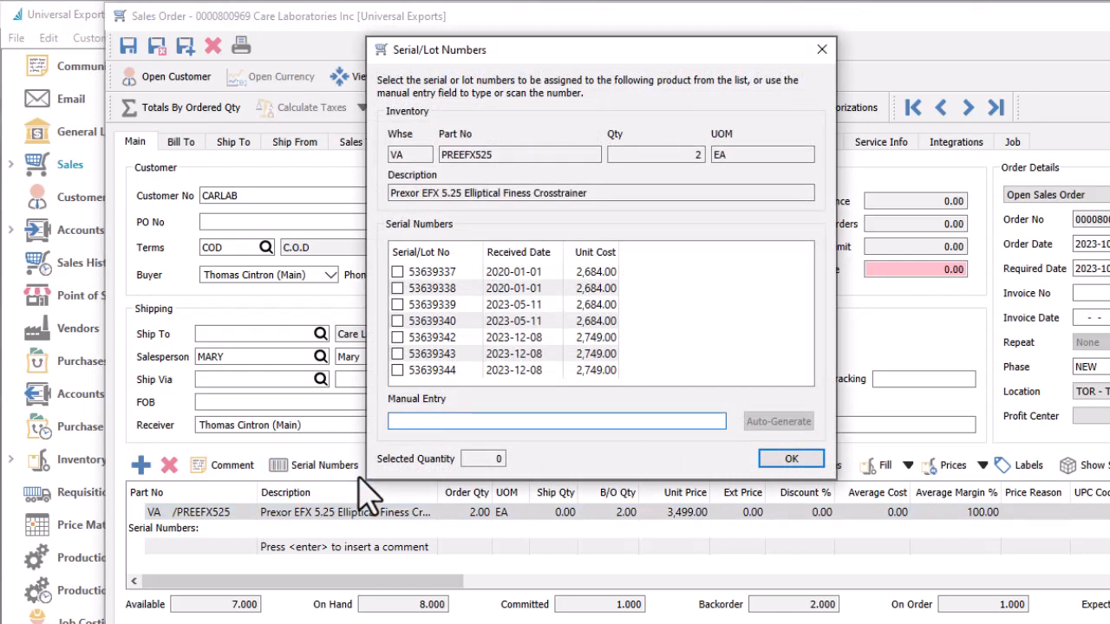
click(397, 371)
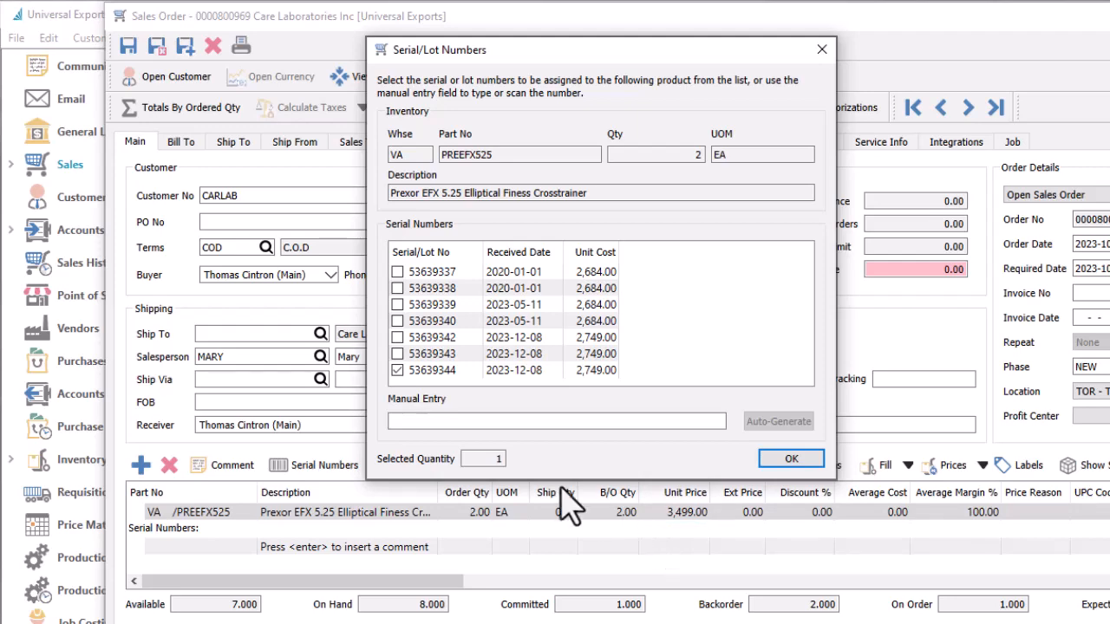
click(397, 321)
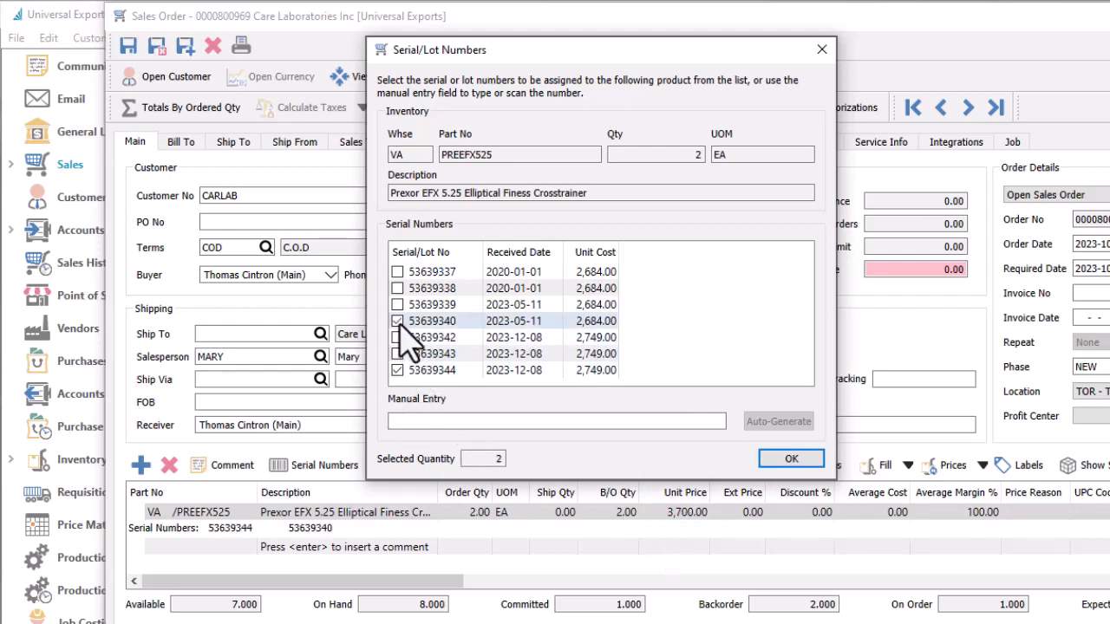
click(786, 461)
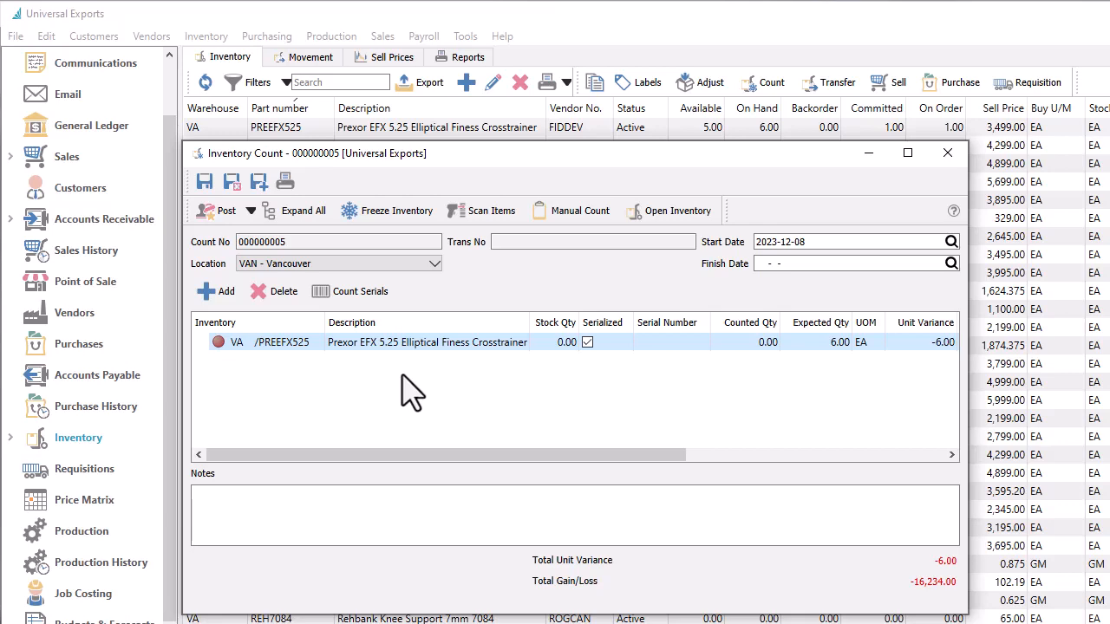
Mark serial numbers 53639336, 53639337, 53639338 and 53639339 of PREEFX525 as counted in the inventory count
click(376, 302)
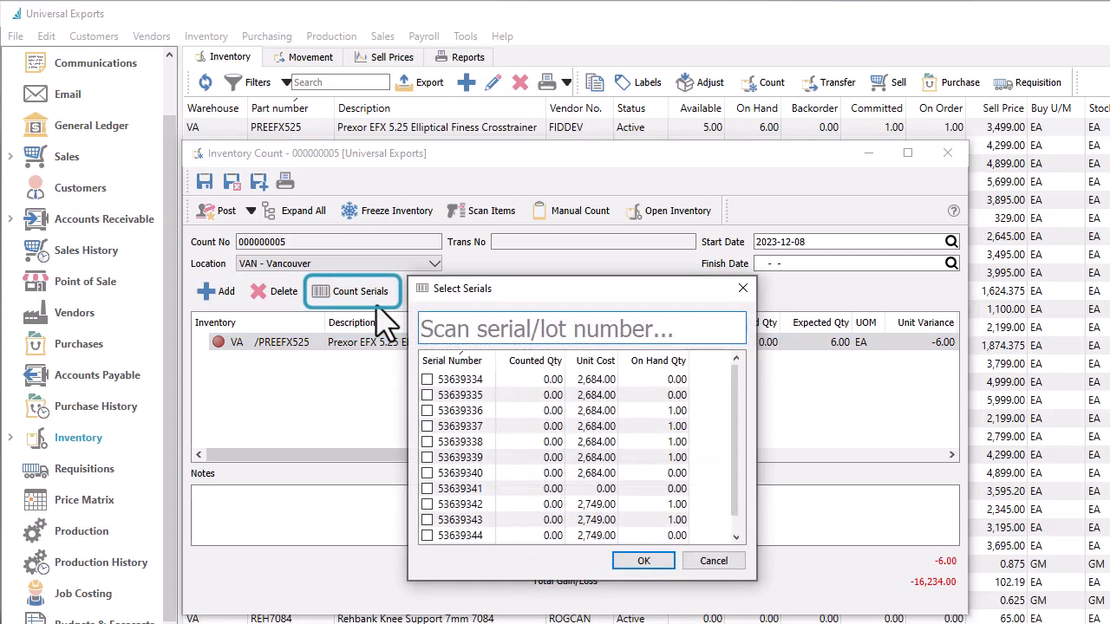
click(427, 410)
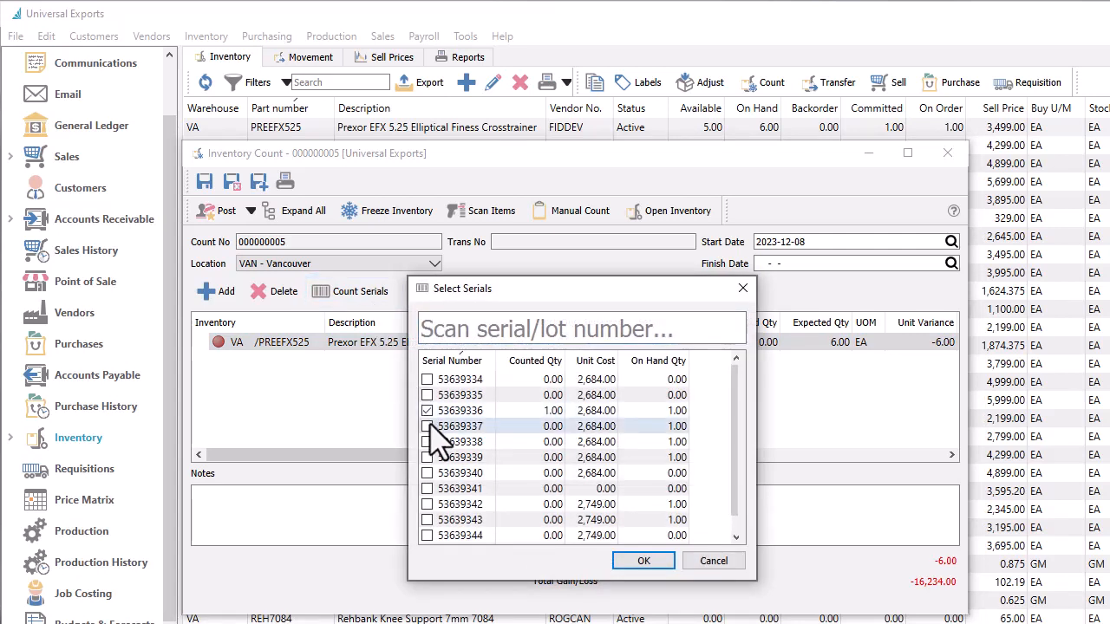
click(427, 426)
click(428, 441)
click(428, 457)
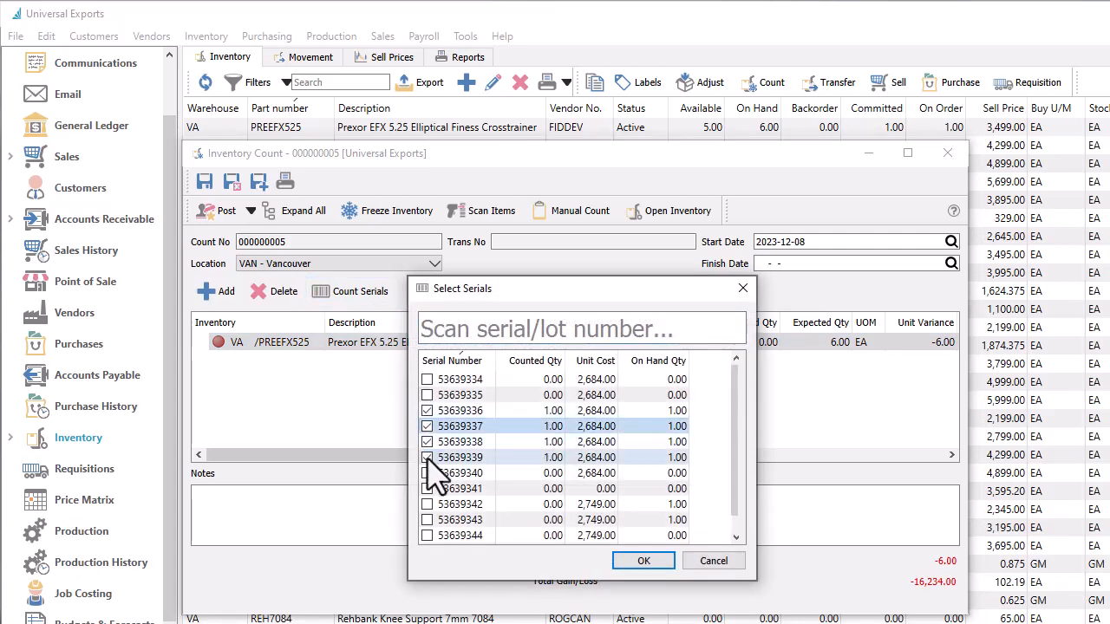
Add serial number 53639302 to the counted serials, accept the selection and expand the PREEFX525 count line
click(483, 334)
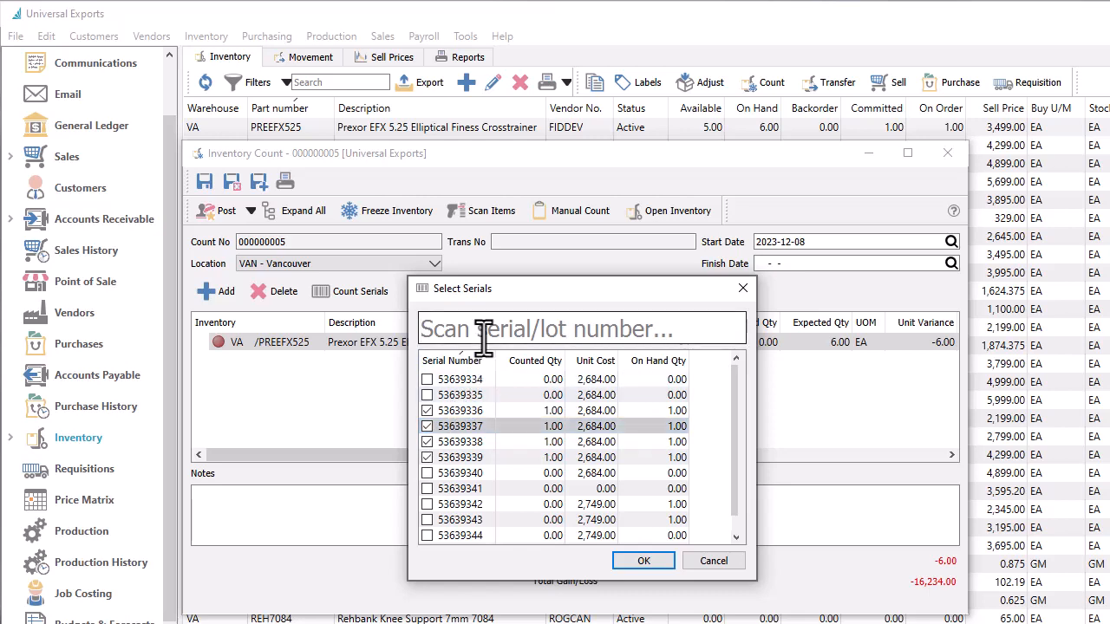
text(53639302)
key(Return)
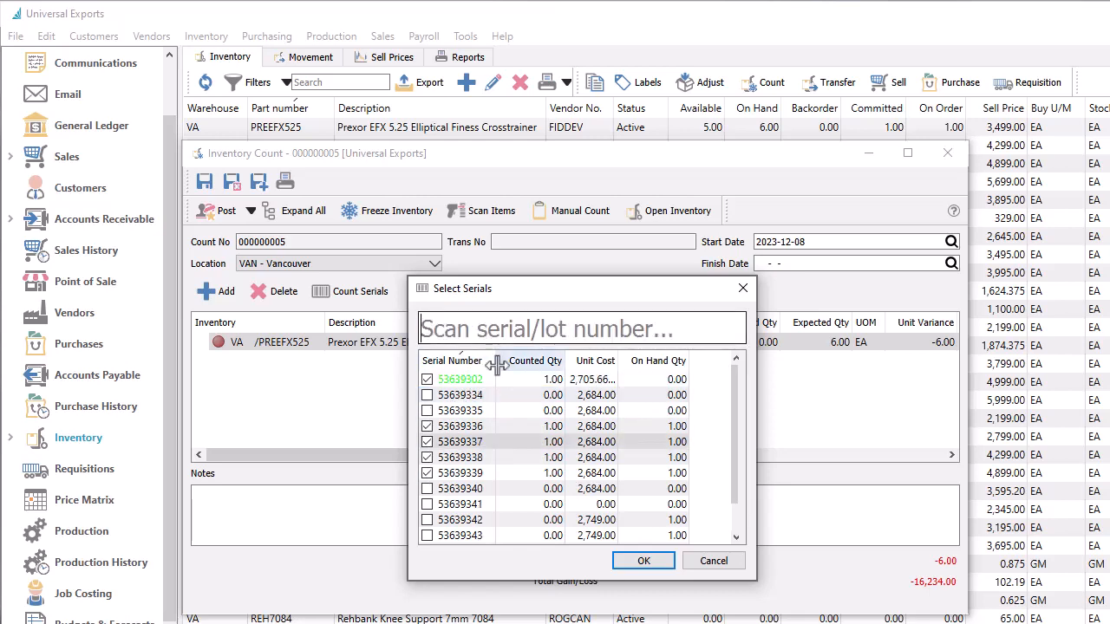
click(643, 561)
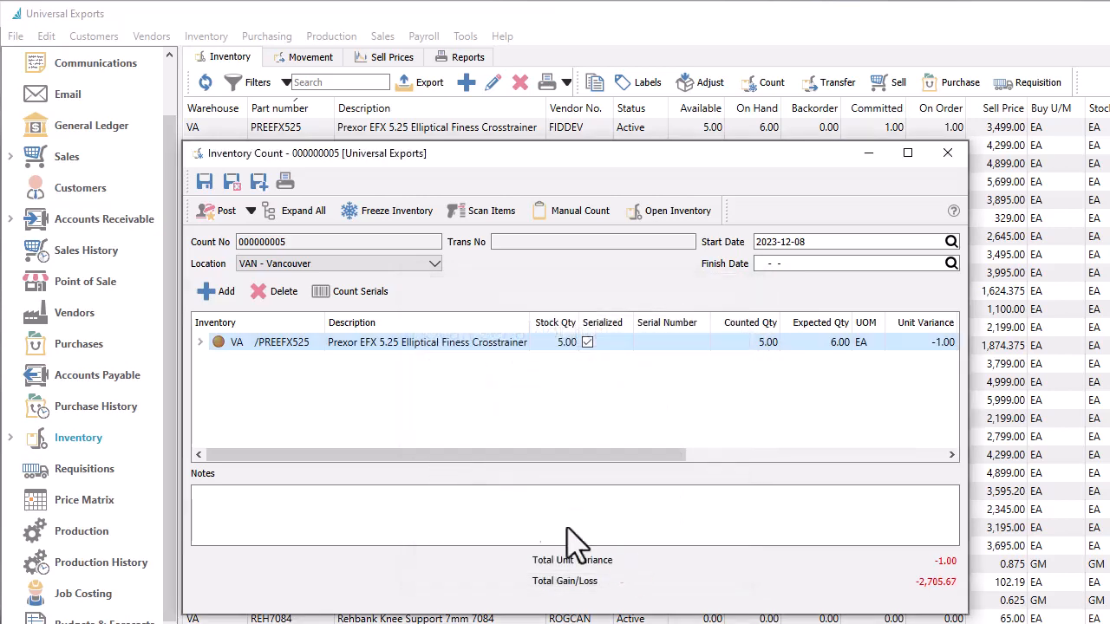
click(201, 342)
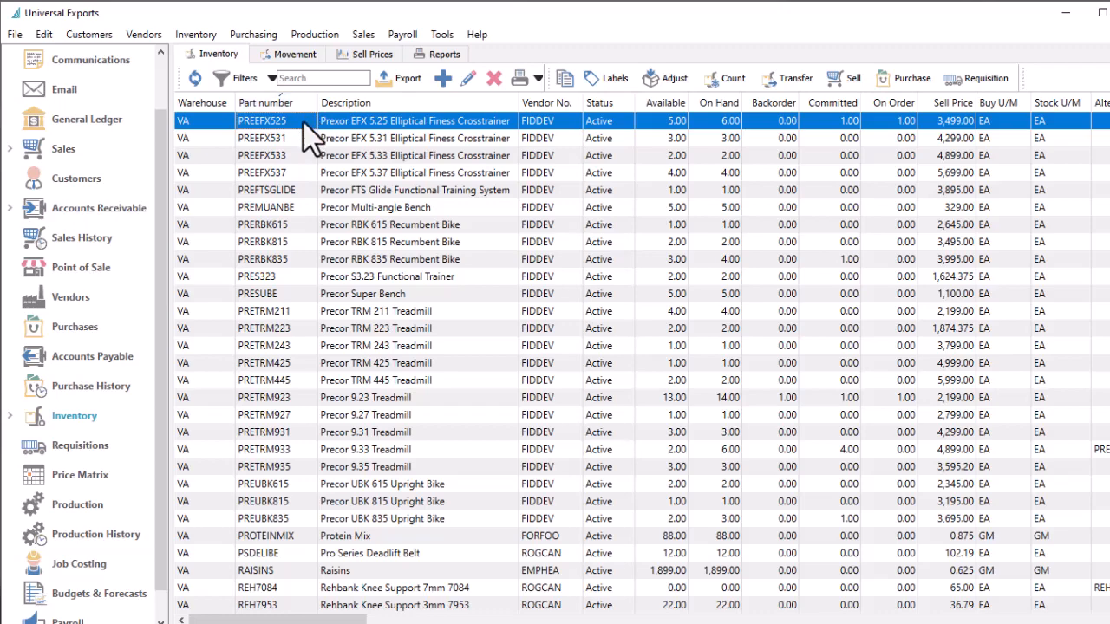
Open the inventory record of PREEFX525, view the transactions of serial number 53639334, and save and close the record
double_click(304, 124)
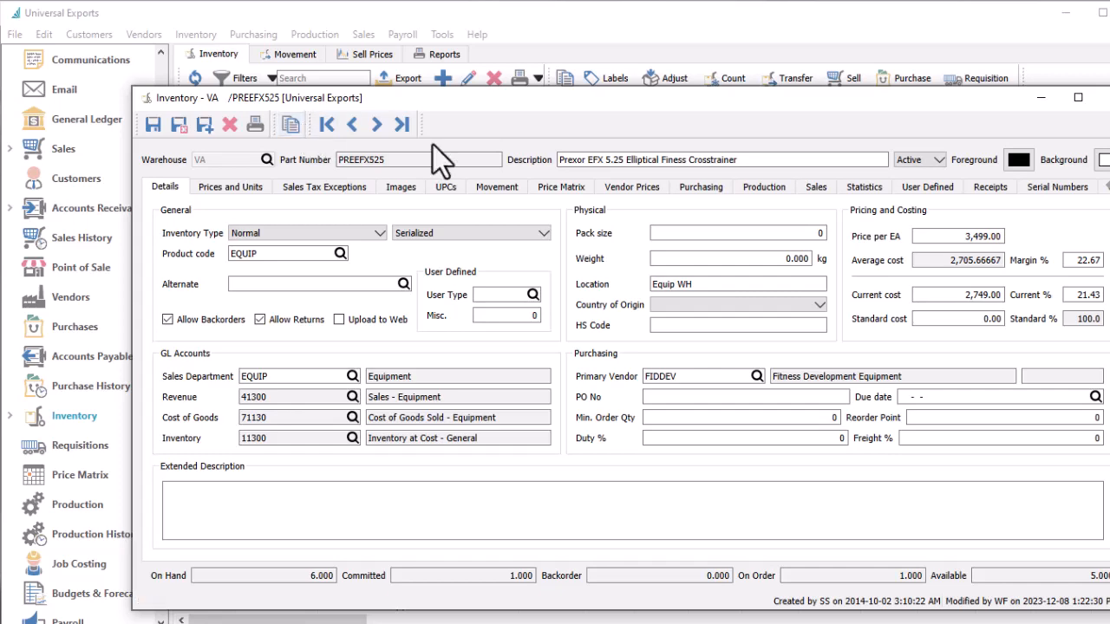
click(1040, 189)
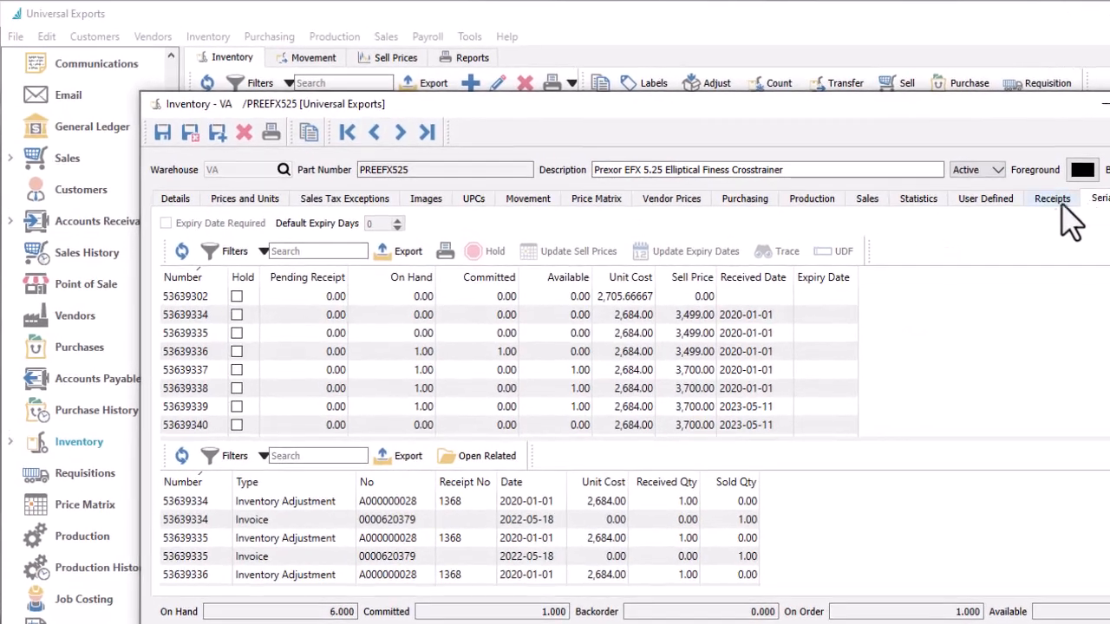
click(206, 320)
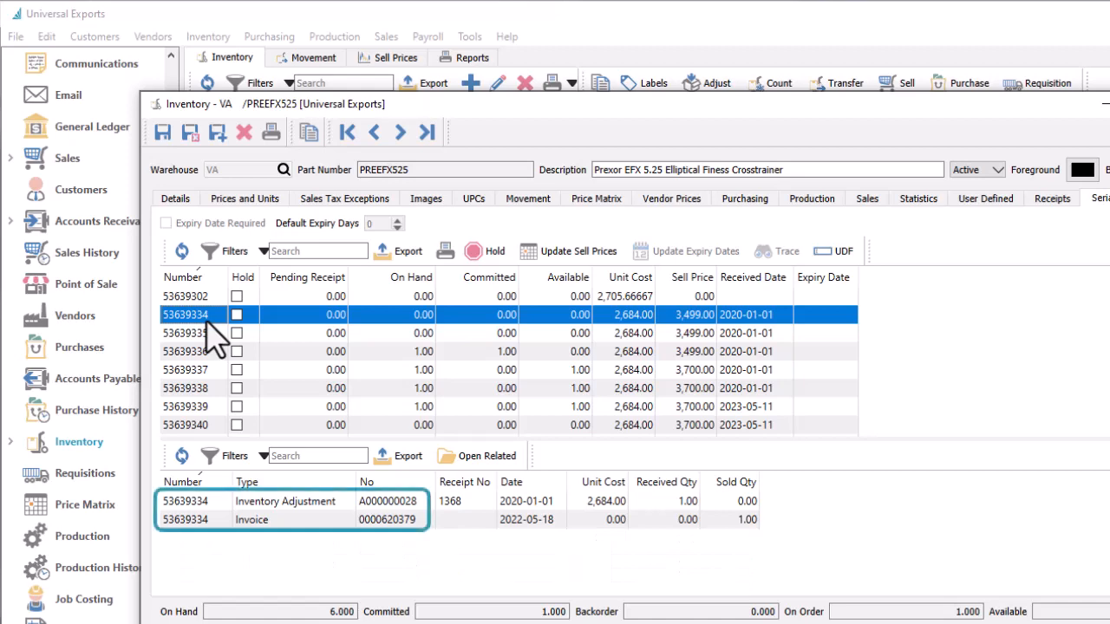
click(190, 132)
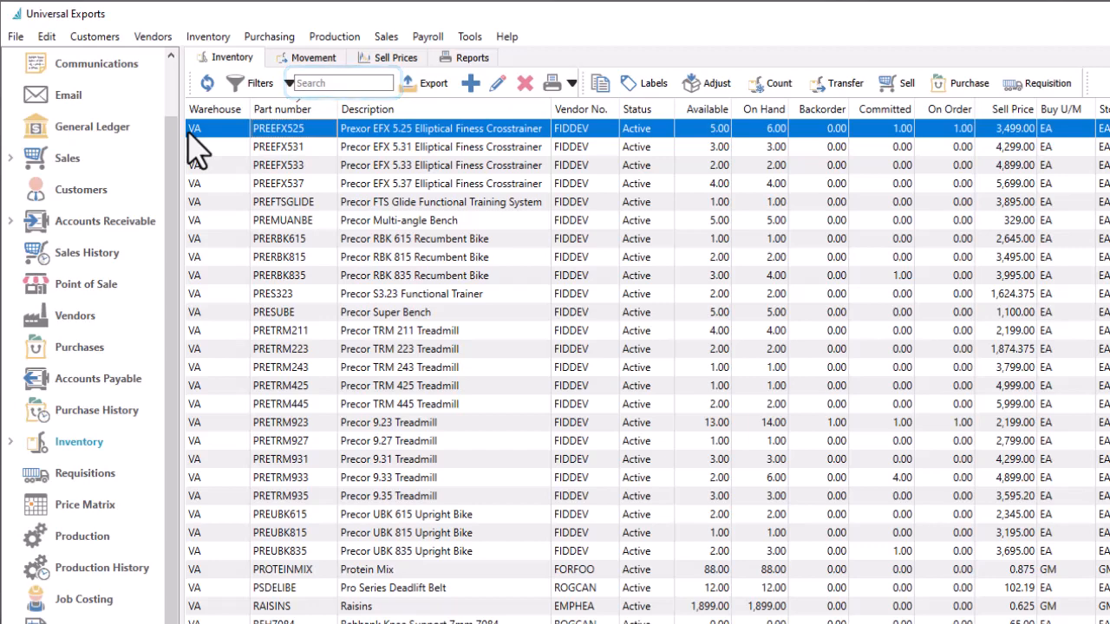
Search the Sales History items for serial number 53639334 and open the matching invoice
click(112, 257)
click(290, 59)
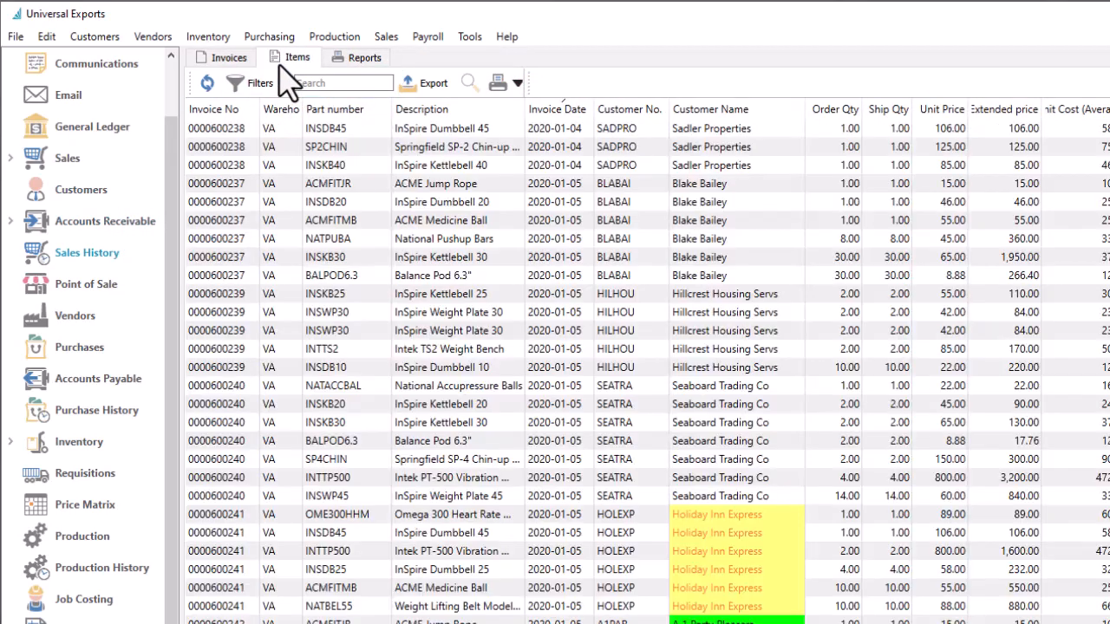
click(367, 84)
text(53639334)
key(Return)
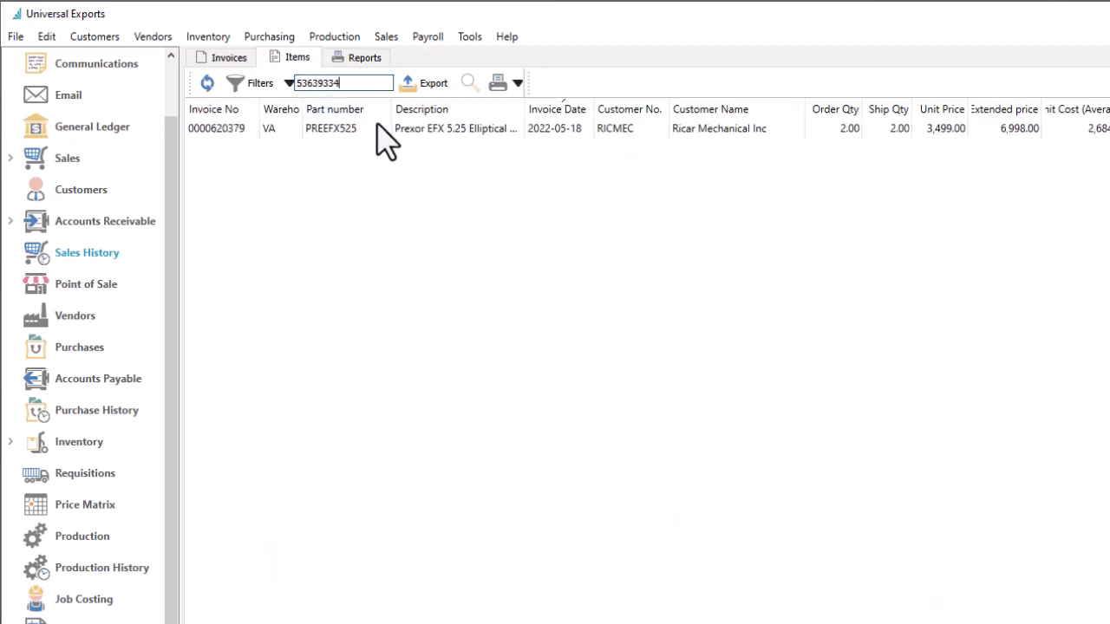
double_click(376, 128)
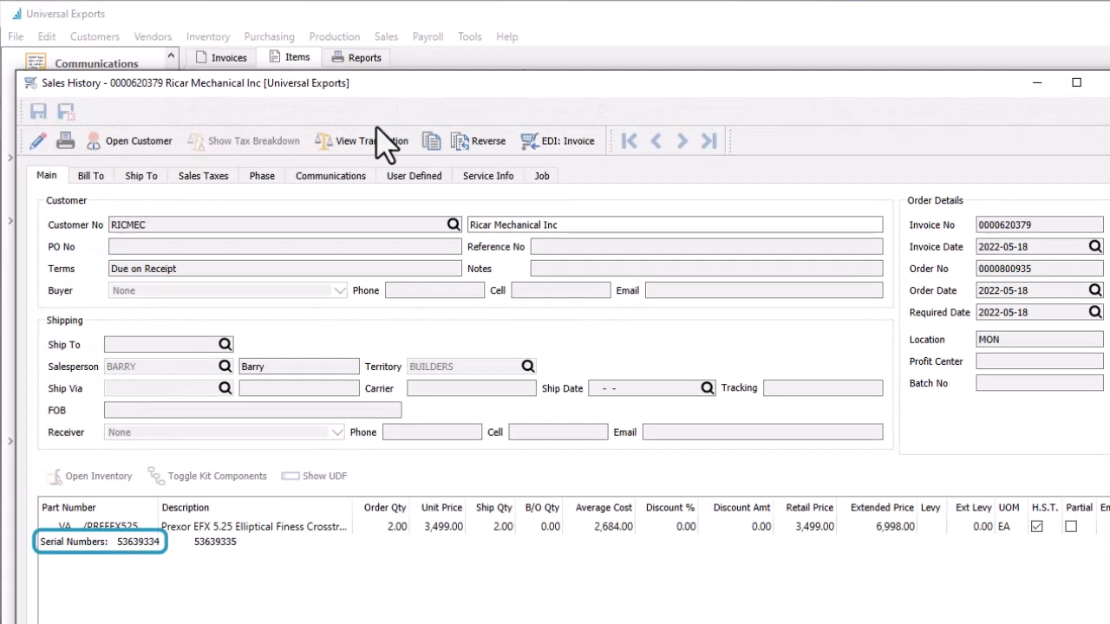